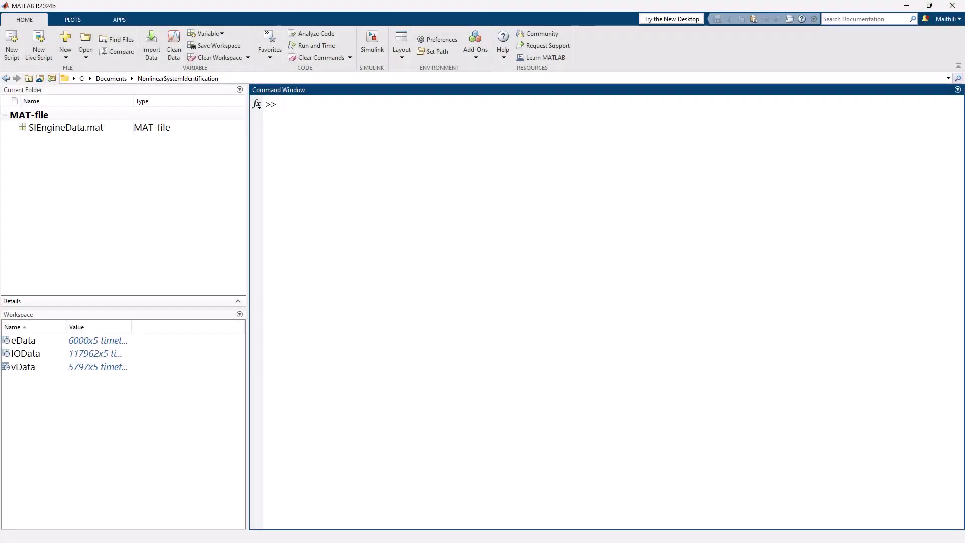
Step: Launch the System Identification app and import eData as a time-domain data set named 'estimation'
{"action": "type", "text": "systemIdentification"}
{"action": "key", "text": "Return"}
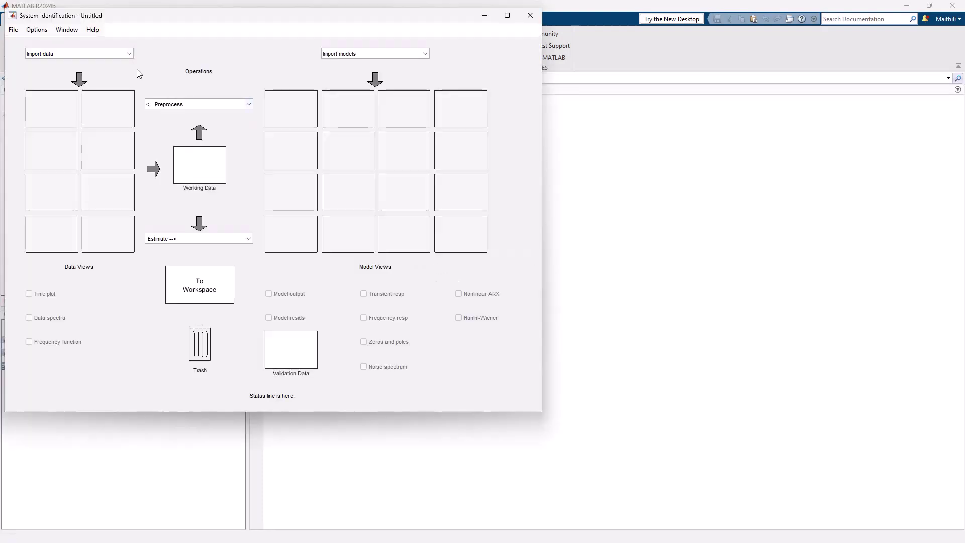
{"action": "left_click", "coordinate": [122, 55]}
{"action": "left_click", "coordinate": [112, 72]}
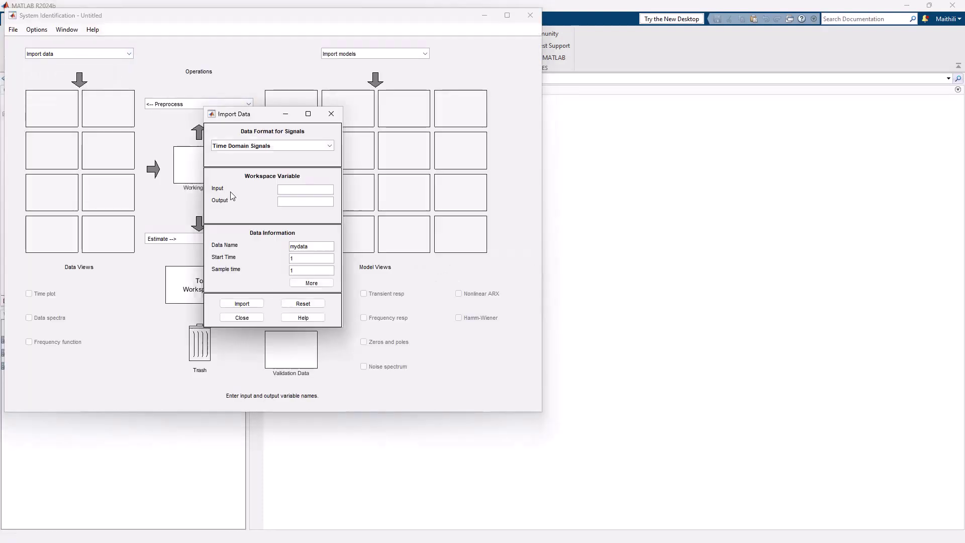
{"action": "left_click", "coordinate": [292, 190]}
{"action": "type", "text": "[]"}
{"action": "key", "text": "Tab"}
{"action": "type", "text": "eData"}
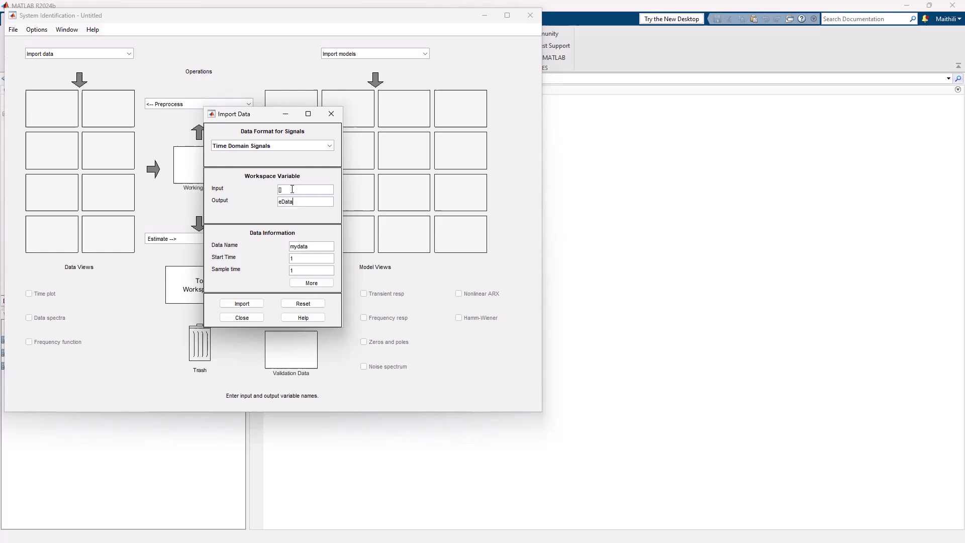
{"action": "double_click", "coordinate": [301, 246]}
{"action": "type", "text": "estimation"}
{"action": "left_click", "coordinate": [256, 303]}
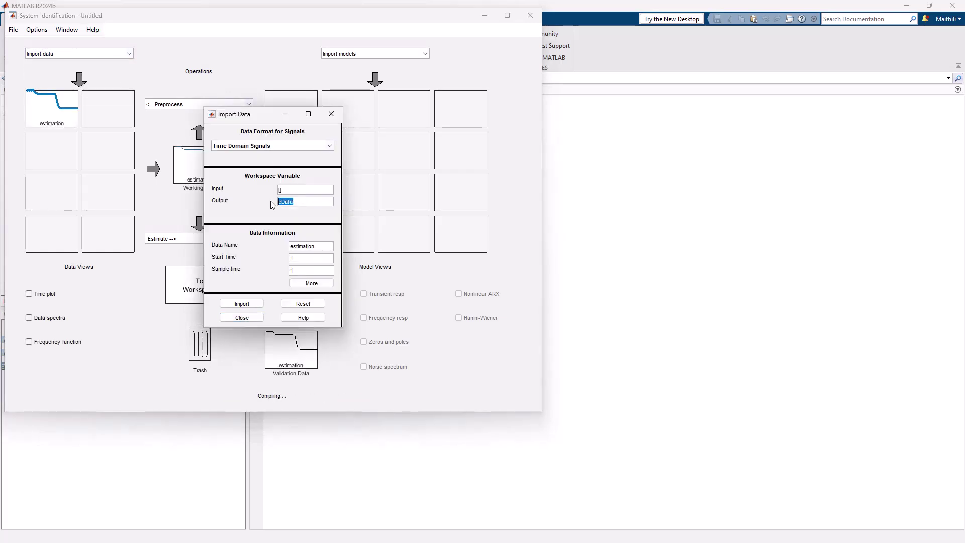
Step: Import vData as the time-domain data set 'validation' and close the import window
{"action": "type", "text": "vData"}
{"action": "left_click_drag", "start_coordinate": [322, 251], "coordinate": [290, 250]}
{"action": "type", "text": "validation"}
{"action": "left_click", "coordinate": [255, 304]}
{"action": "left_click", "coordinate": [253, 317]}
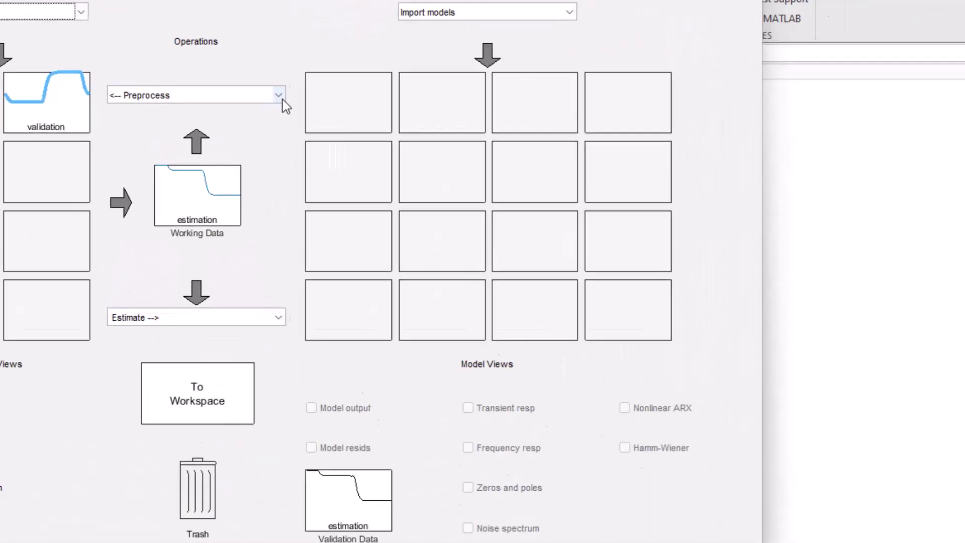
Step: Leave preprocessing unchanged and open state-space estimation settings for model ss1 at order 4
{"action": "left_click", "coordinate": [281, 99]}
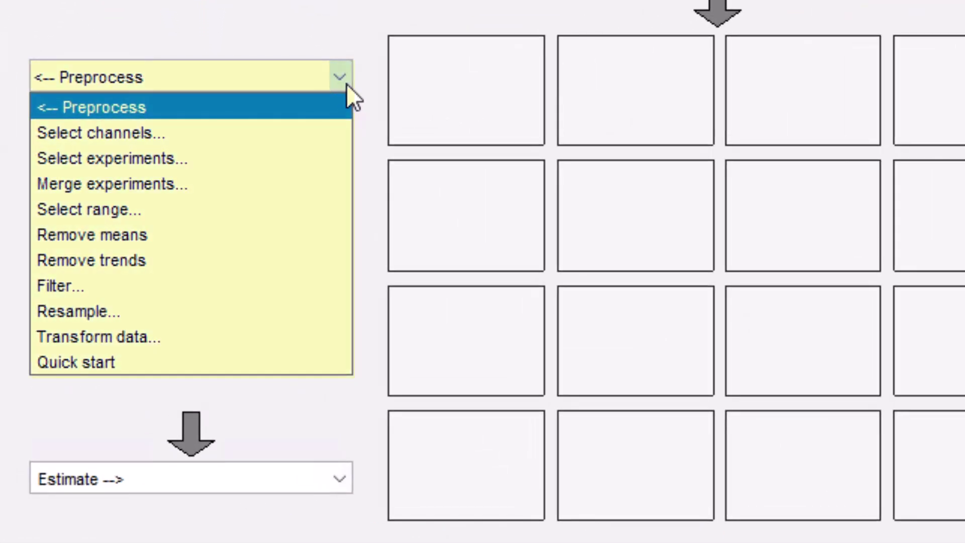
{"action": "left_click", "coordinate": [346, 84]}
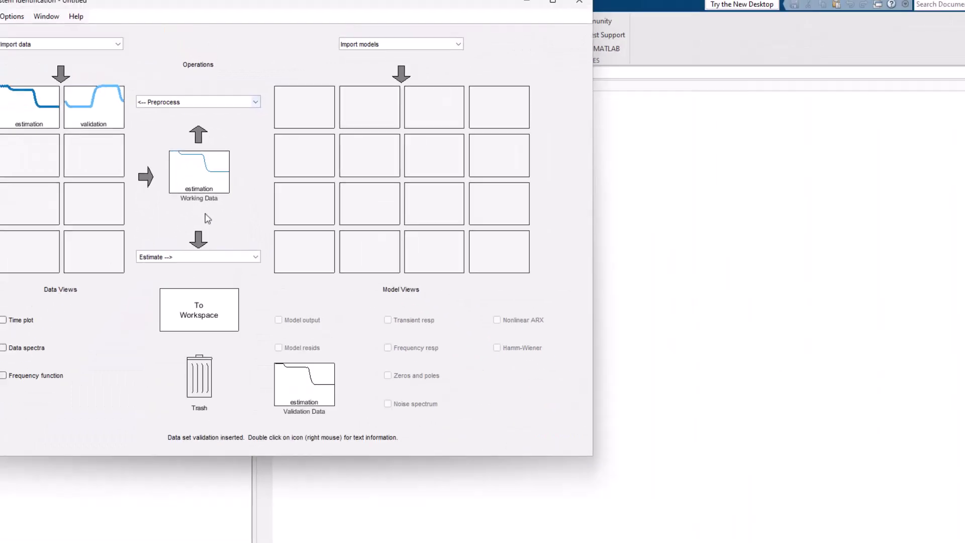
{"action": "left_click", "coordinate": [248, 239]}
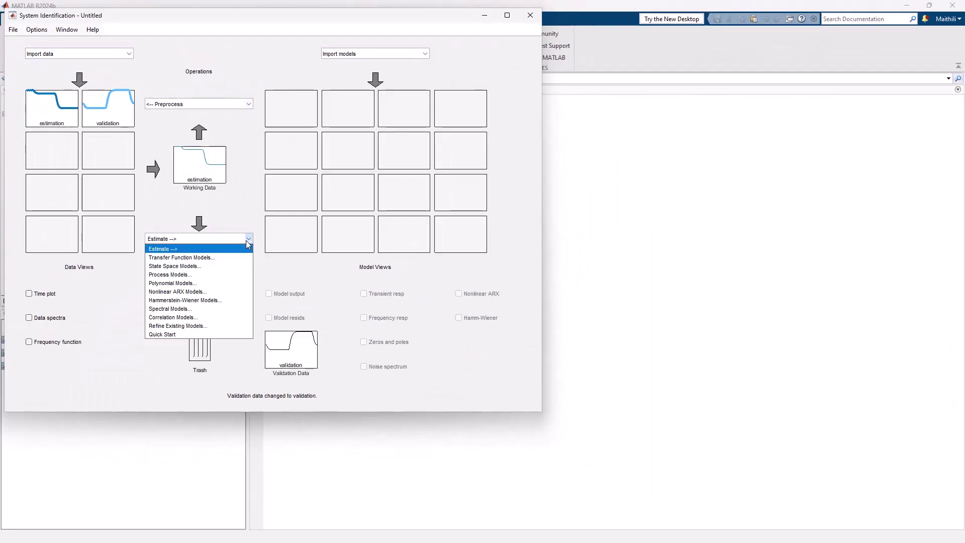
{"action": "left_click", "coordinate": [239, 267]}
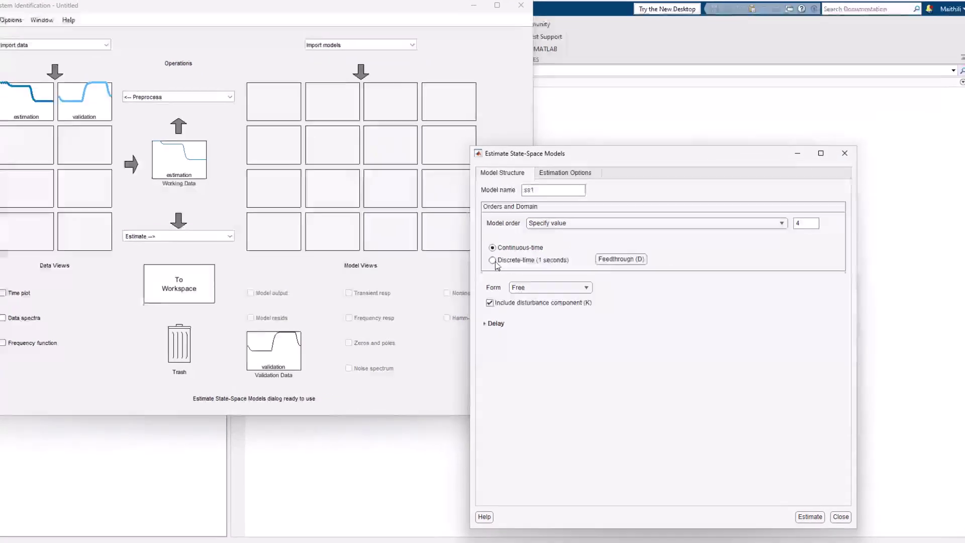
Step: Estimate discrete-time ss1 with best order from a range and feedthrough on WastegateValve, EngineSpeed, SparkTiming
{"action": "left_click", "coordinate": [504, 262]}
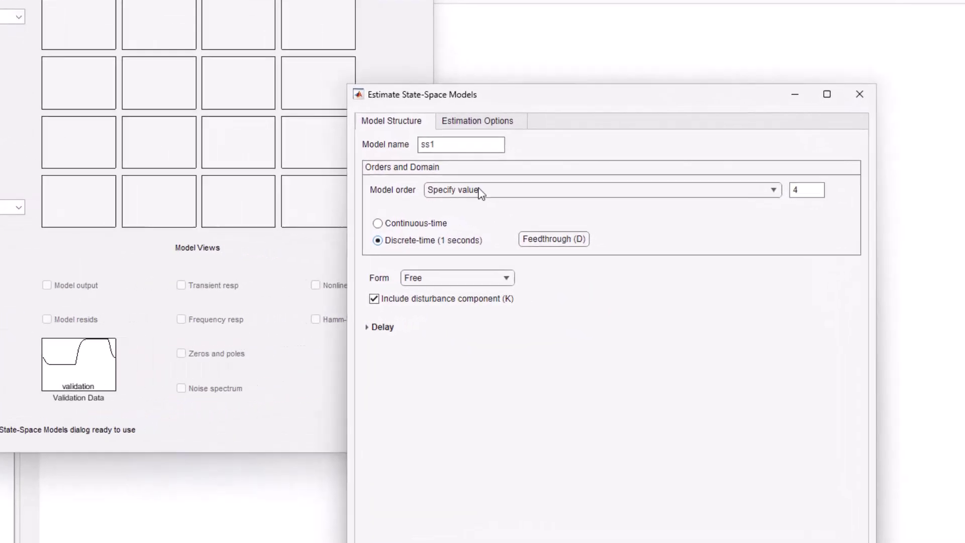
{"action": "left_click", "coordinate": [480, 191]}
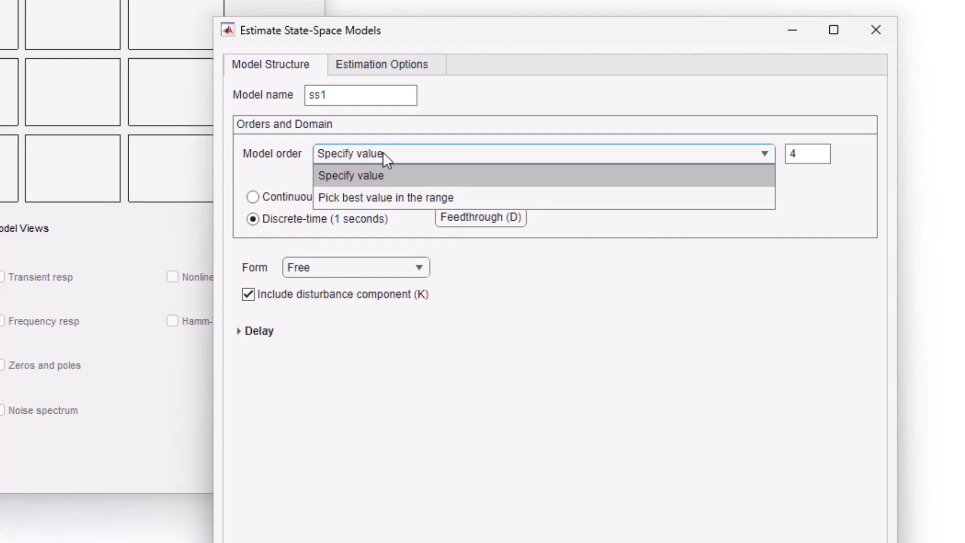
{"action": "left_click", "coordinate": [384, 197]}
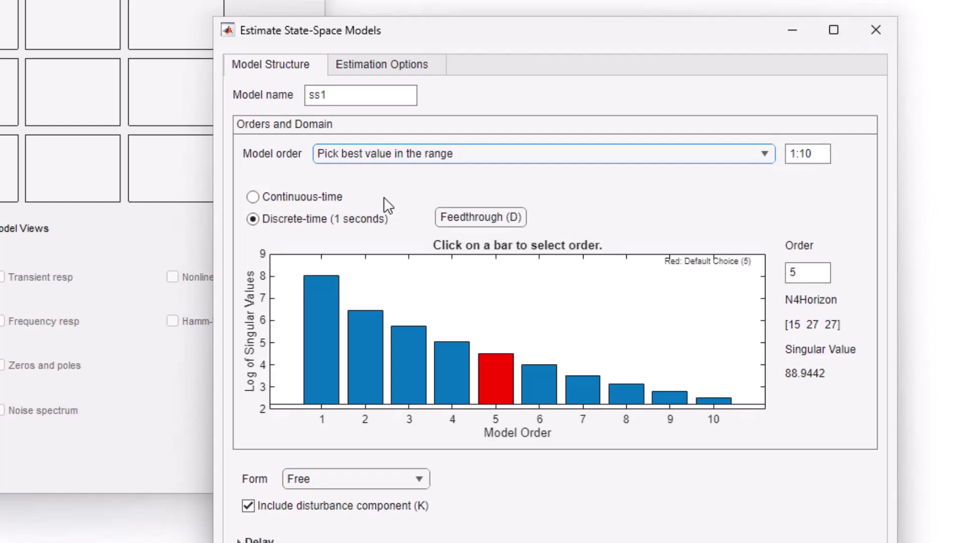
{"action": "left_click", "coordinate": [454, 215]}
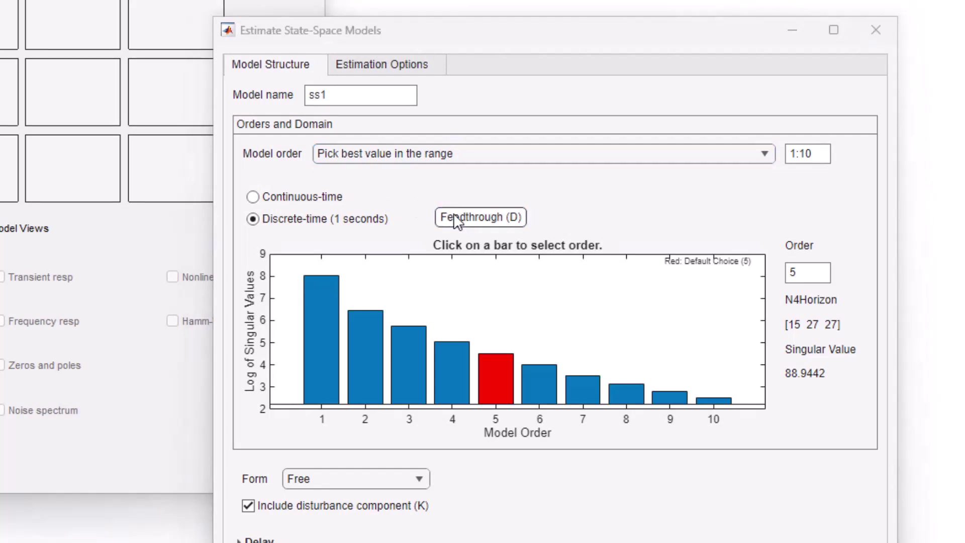
{"action": "left_click", "coordinate": [557, 338]}
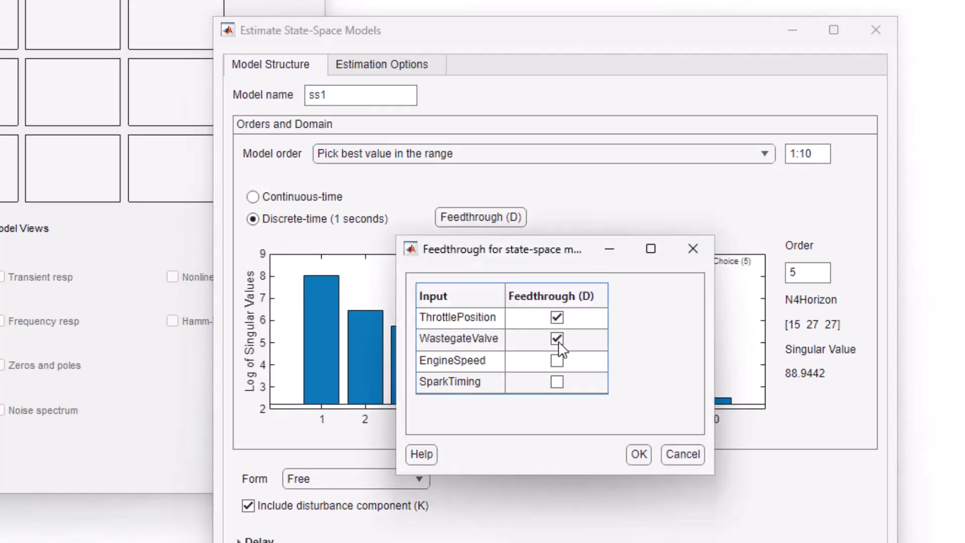
{"action": "left_click", "coordinate": [558, 360]}
{"action": "left_click", "coordinate": [557, 382]}
{"action": "left_click", "coordinate": [638, 454]}
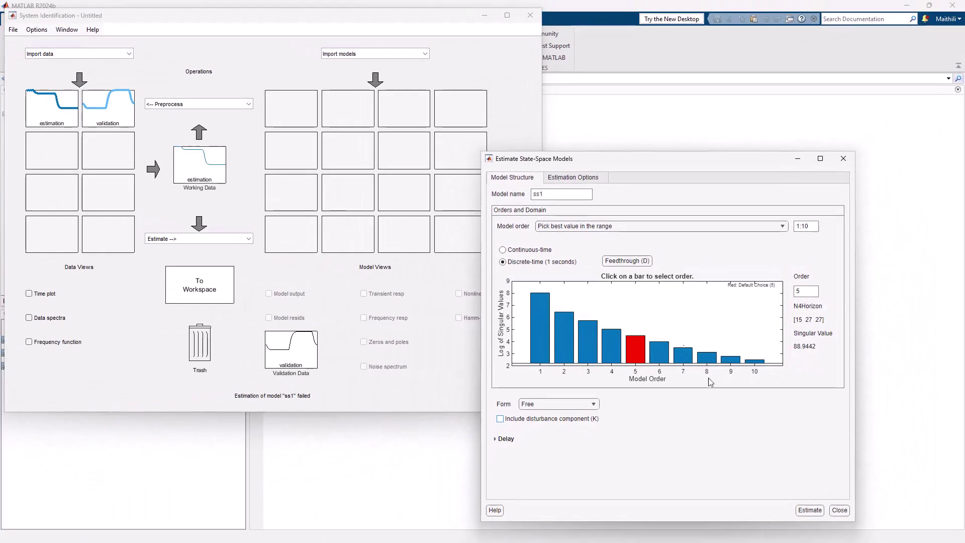
{"action": "left_click", "coordinate": [810, 510]}
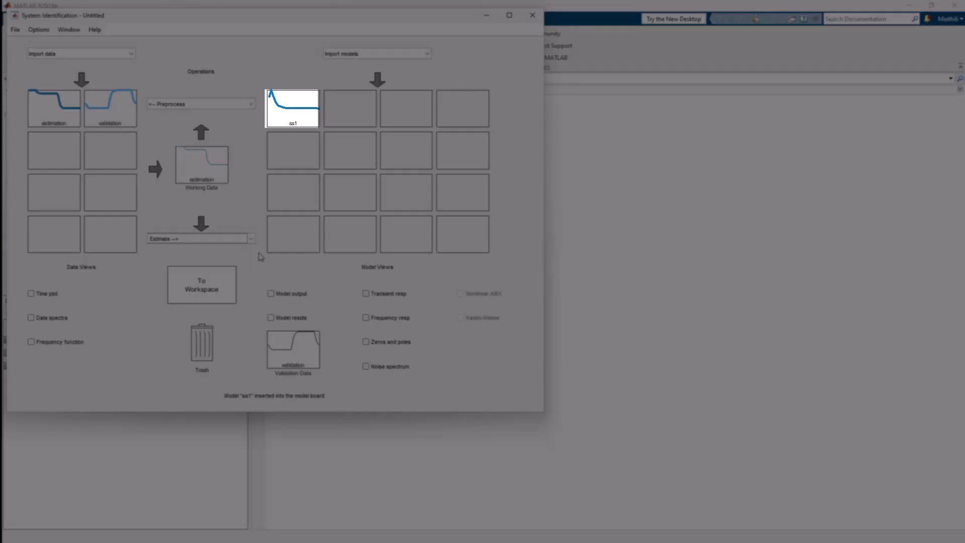
{"action": "left_click", "coordinate": [271, 293]}
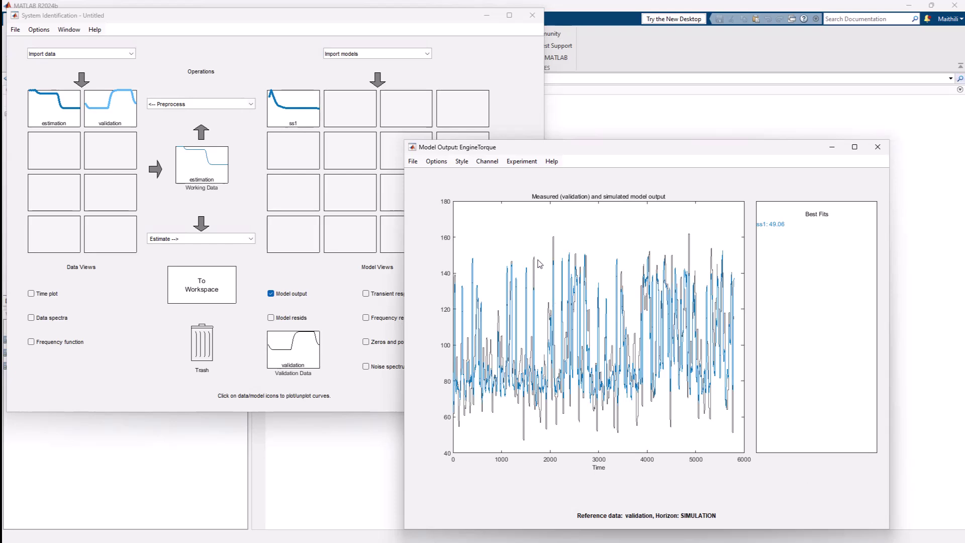
{"action": "left_click_drag", "start_coordinate": [540, 257], "coordinate": [638, 413]}
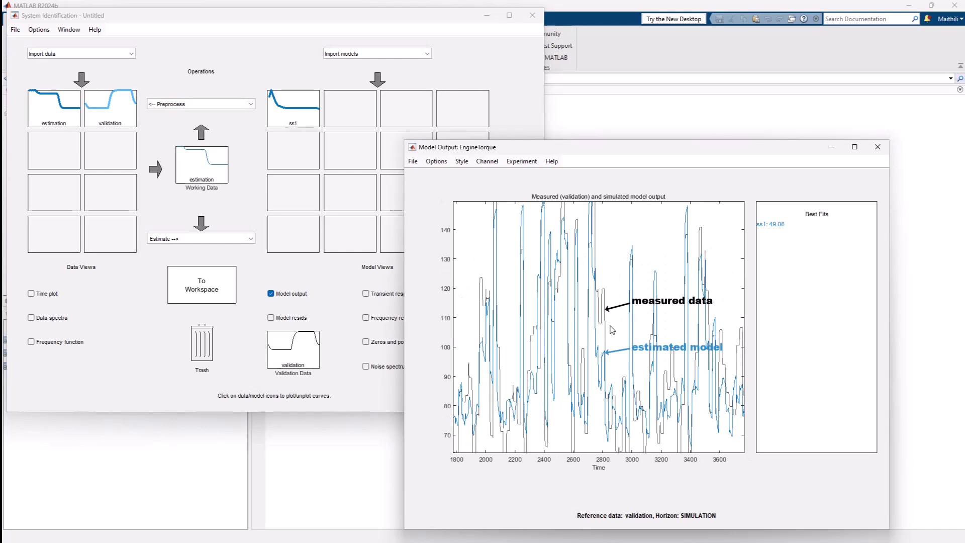
{"action": "scroll", "coordinate": [612, 329], "scroll_direction": "down", "scroll_amount": 6}
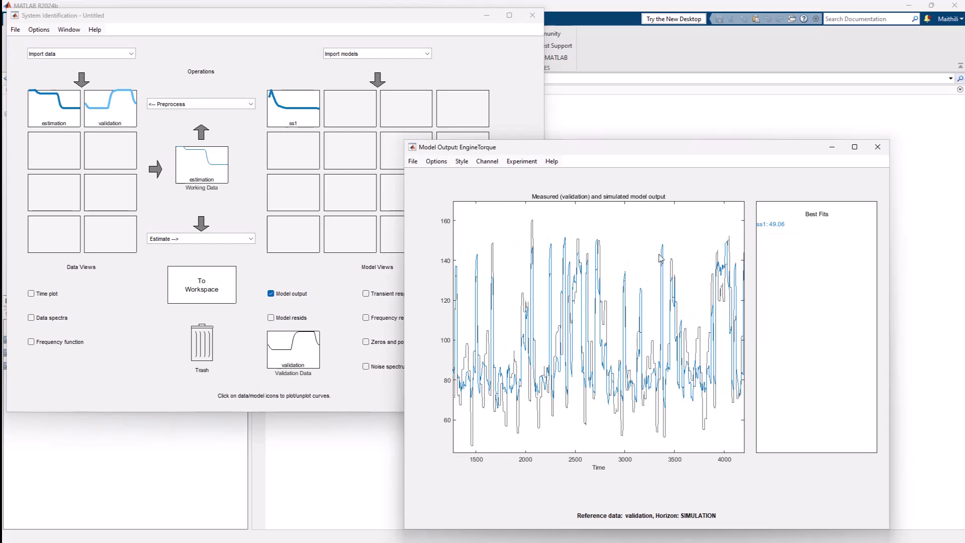
{"action": "left_click", "coordinate": [878, 148]}
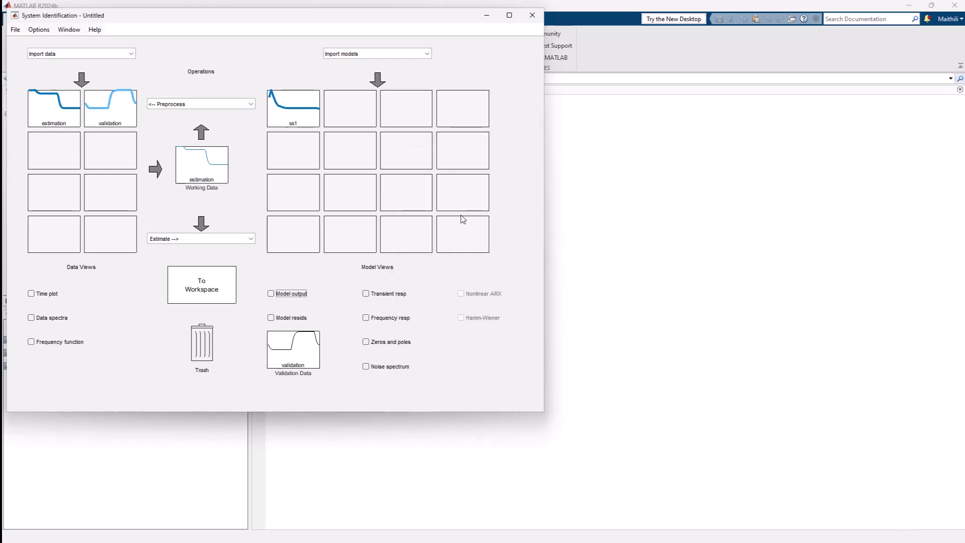
Step: Start a nonlinear ARX estimation for nlarx1 and list its output function's nonlinear function types
{"action": "left_click", "coordinate": [251, 240]}
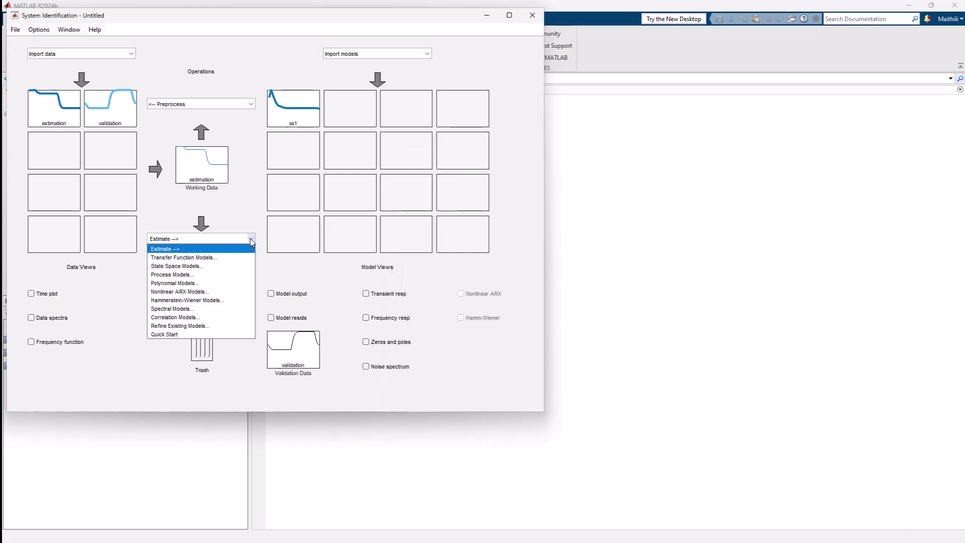
{"action": "left_click", "coordinate": [234, 292]}
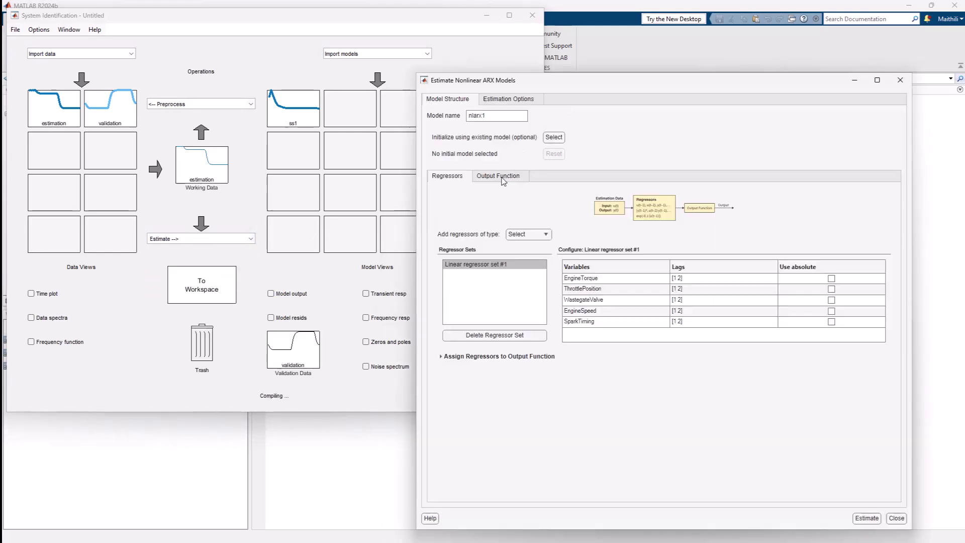
{"action": "left_click", "coordinate": [500, 176]}
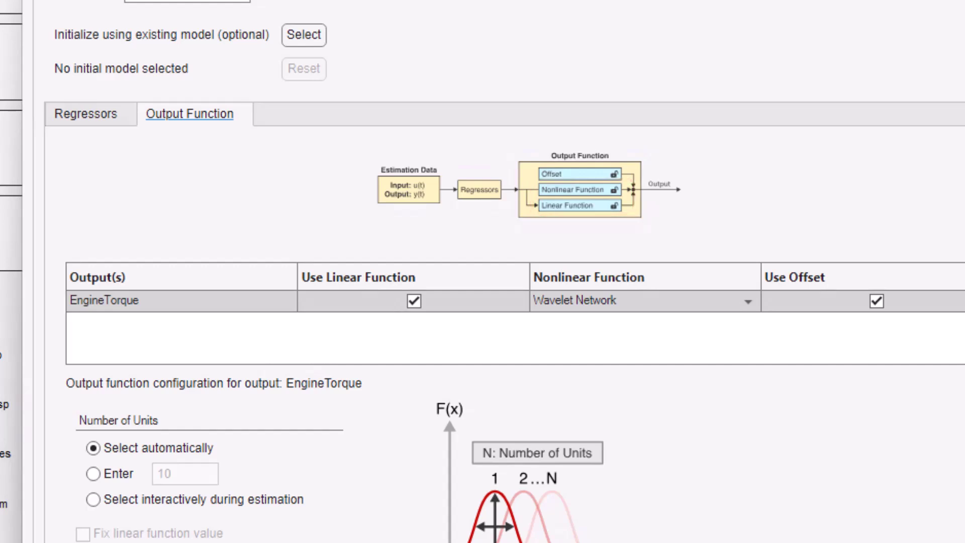
{"action": "left_click", "coordinate": [618, 301]}
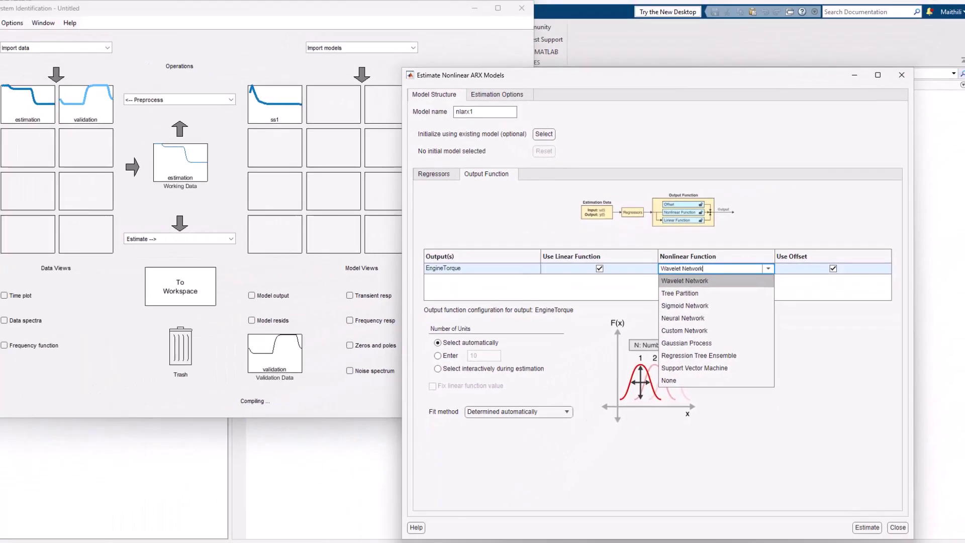
Step: Initialize nlarx1's regressors from linear model ss1, giving lags up to 5 for every variable
{"action": "left_click", "coordinate": [365, 161]}
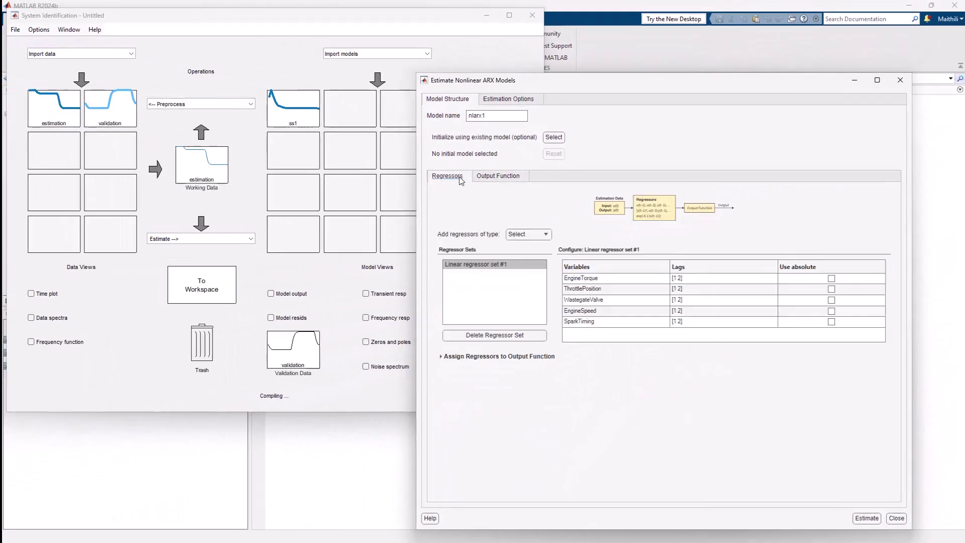
{"action": "left_click", "coordinate": [557, 141]}
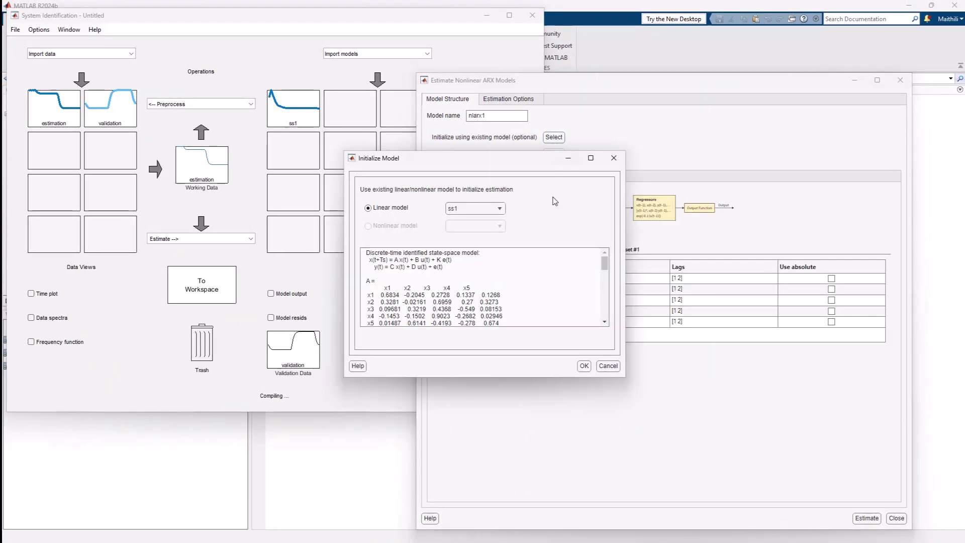
{"action": "left_click", "coordinate": [584, 365]}
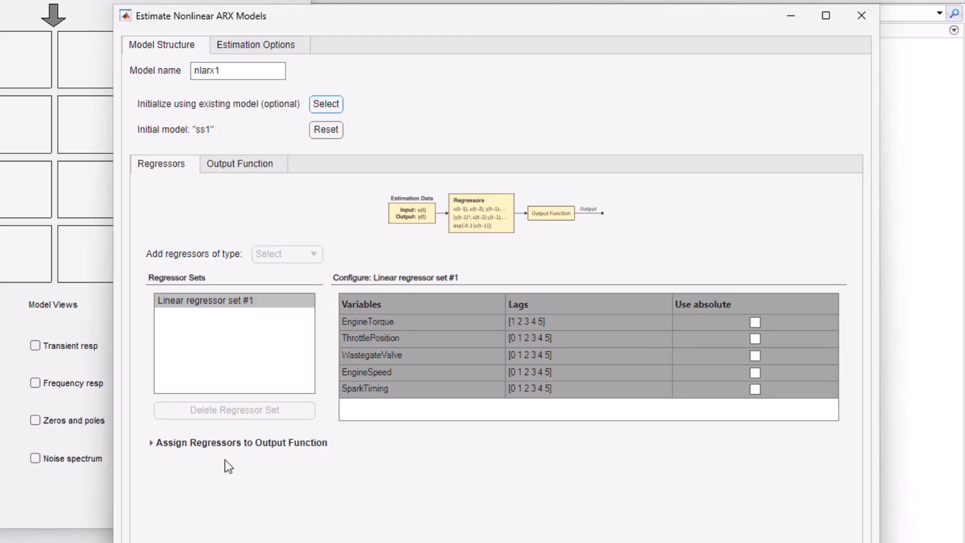
{"action": "left_click", "coordinate": [151, 445]}
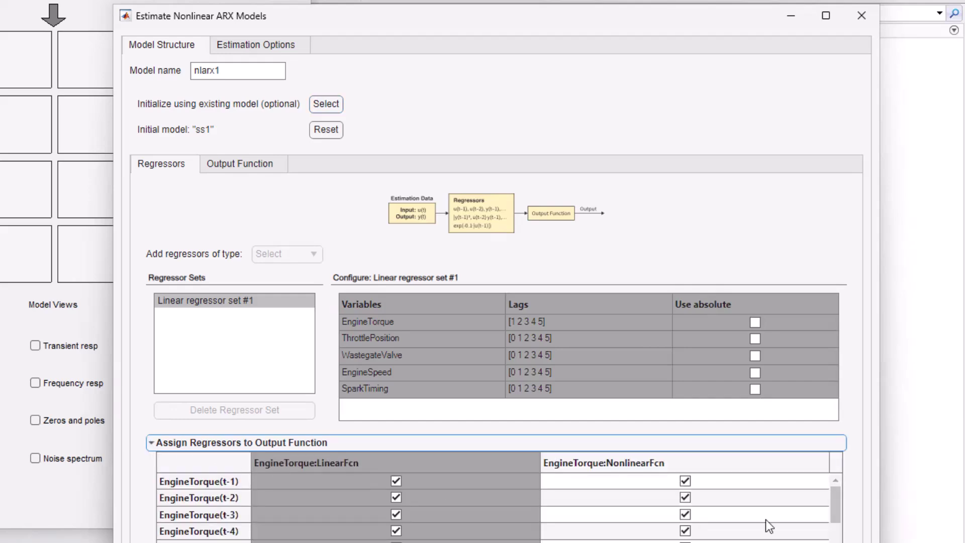
{"action": "mouse_move", "coordinate": [833, 499]}
{"action": "left_mouse_down"}
{"action": "mouse_move", "coordinate": [834, 542]}
{"action": "mouse_move", "coordinate": [840, 484]}
{"action": "left_mouse_up"}
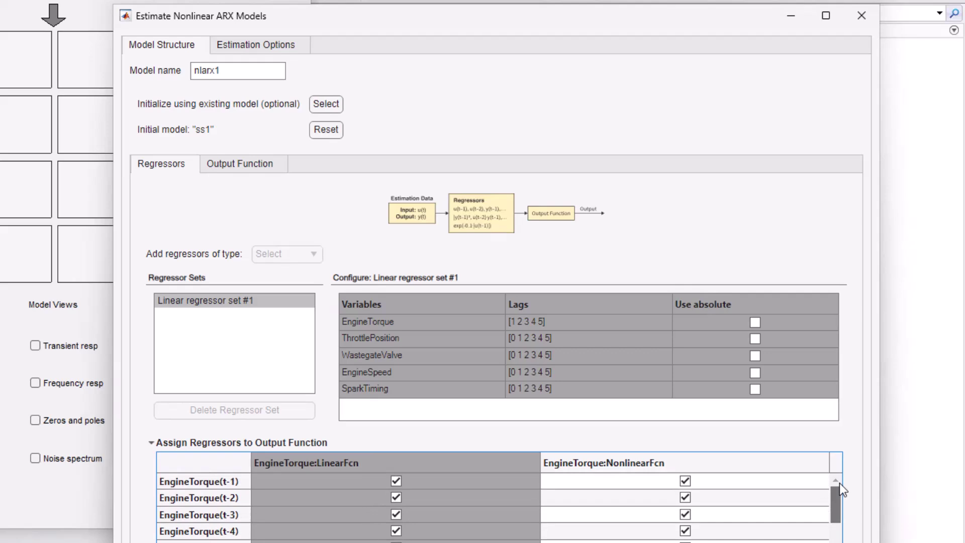
Step: Fix the linear function and estimate nlarx1 with a neural network of 2 hidden layers, size 4
{"action": "left_click", "coordinate": [256, 166]}
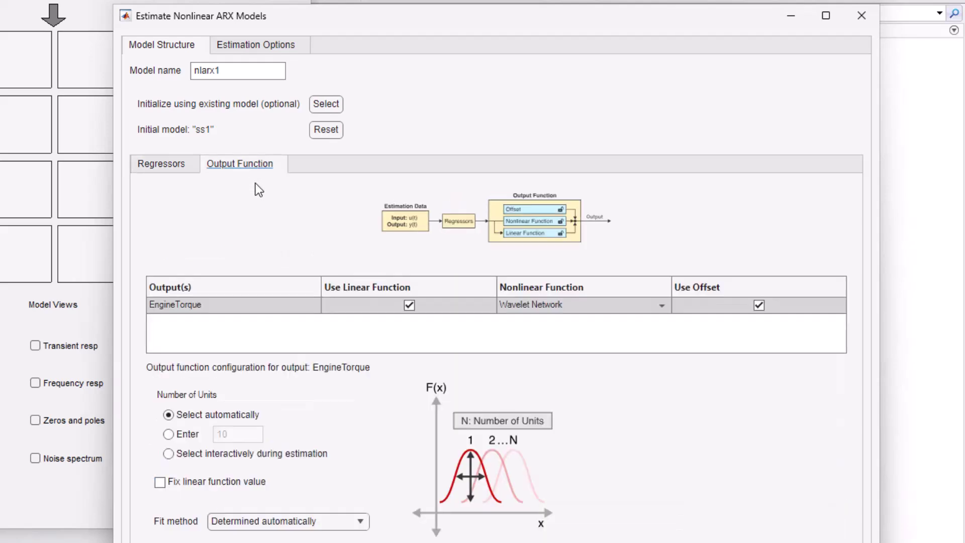
{"action": "left_click", "coordinate": [160, 482]}
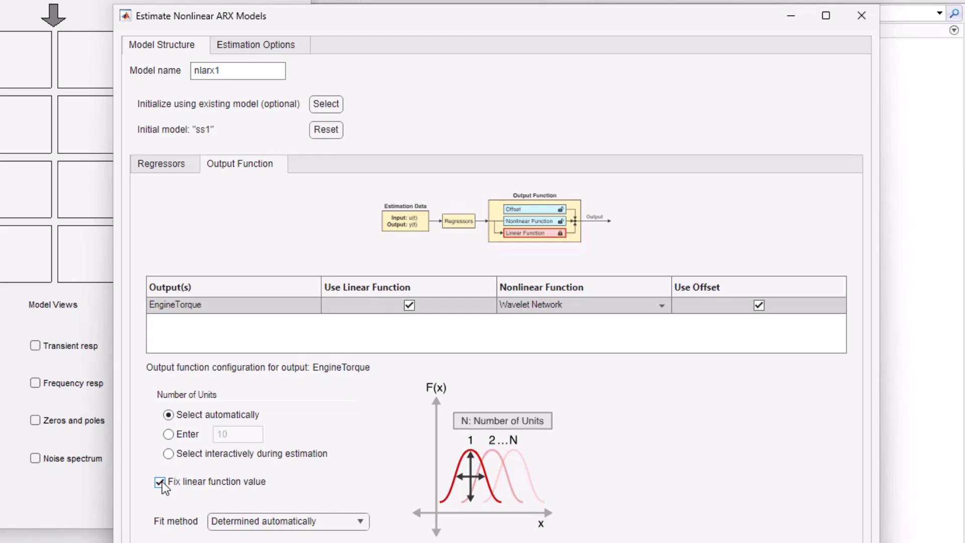
{"action": "left_click", "coordinate": [661, 306]}
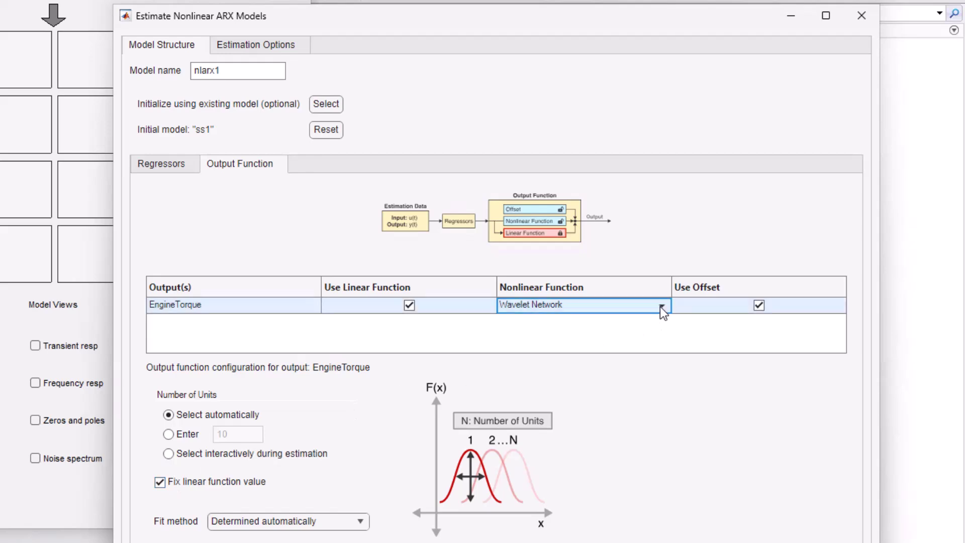
{"action": "left_click", "coordinate": [661, 306]}
{"action": "left_click", "coordinate": [575, 378]}
{"action": "double_click", "coordinate": [330, 429]}
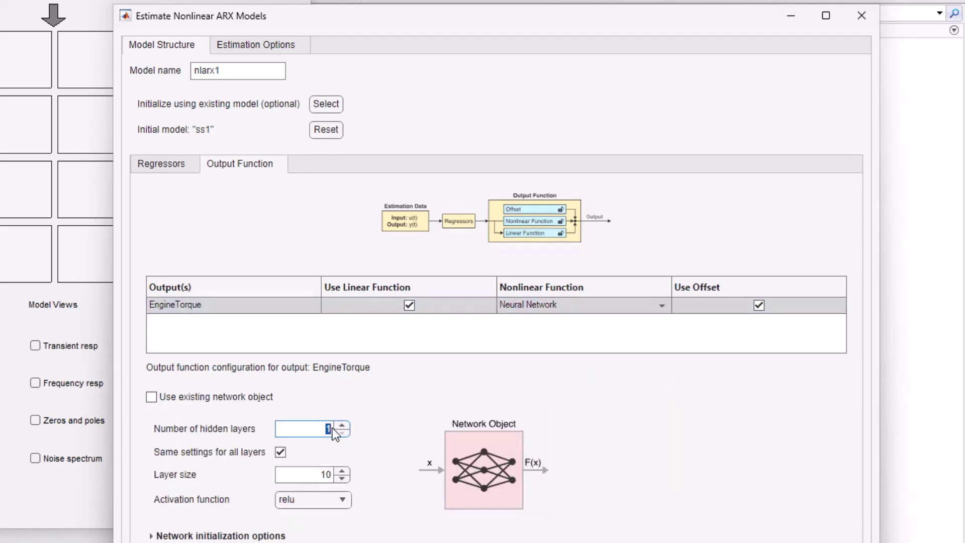
{"action": "double_click", "coordinate": [327, 473]}
{"action": "type", "text": "4"}
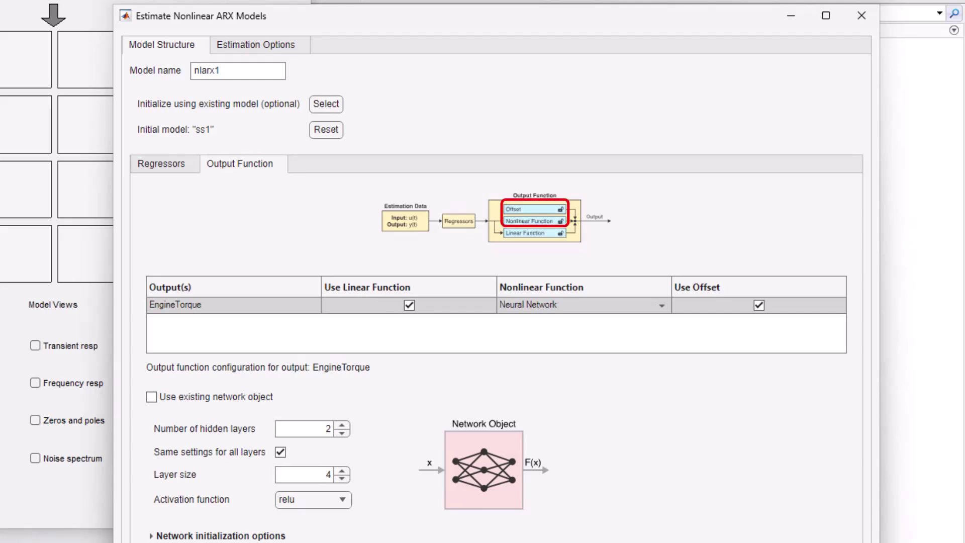
{"action": "left_click", "coordinate": [863, 523]}
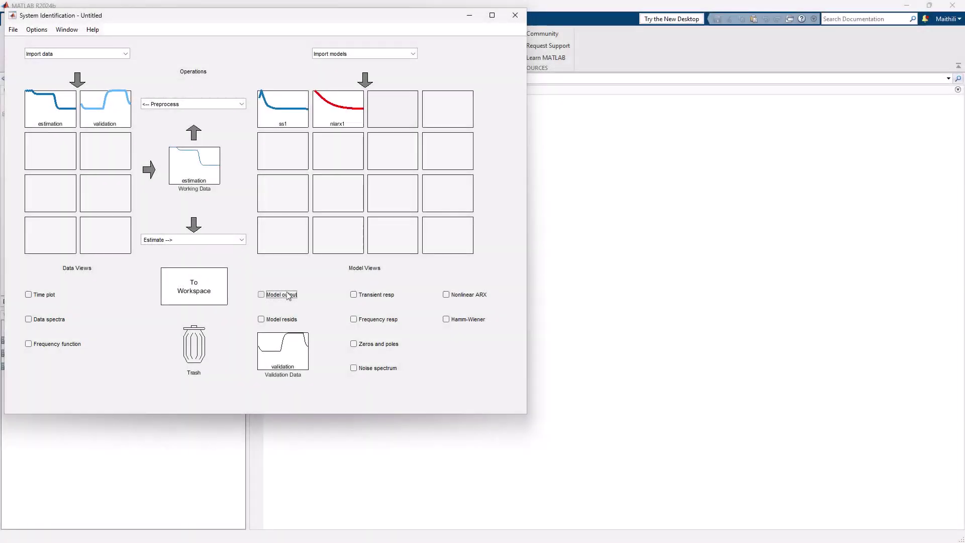
Step: Plot model outputs against validation data and zoom in: nlarx1 fits 82.98 versus ss1's 49.06
{"action": "left_click", "coordinate": [289, 296]}
{"action": "left_click_drag", "start_coordinate": [529, 255], "coordinate": [626, 463]}
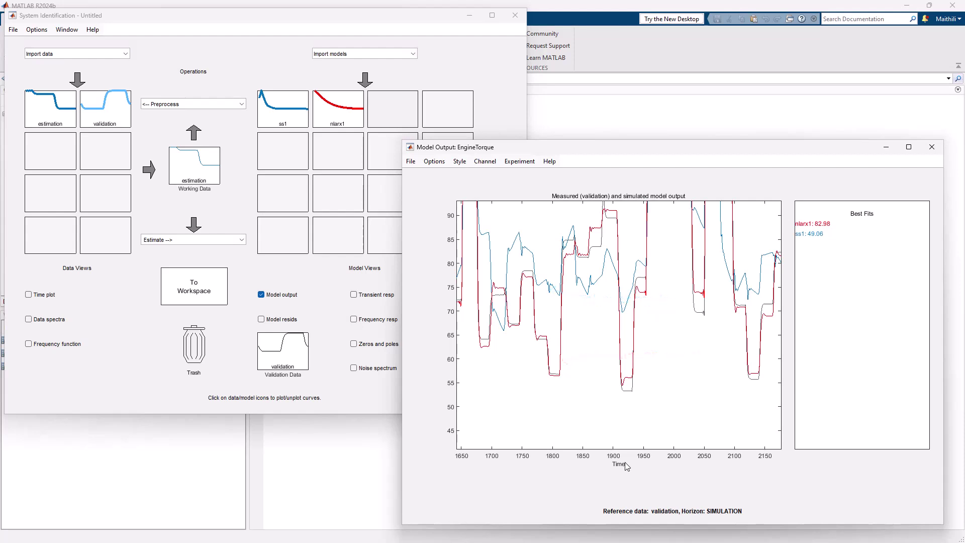
Step: Set up nlarx2 initialized from nlarx1, then estimate the Hammerstein-Wiener model nlhw2
{"action": "left_click", "coordinate": [933, 146]}
{"action": "left_click", "coordinate": [242, 240]}
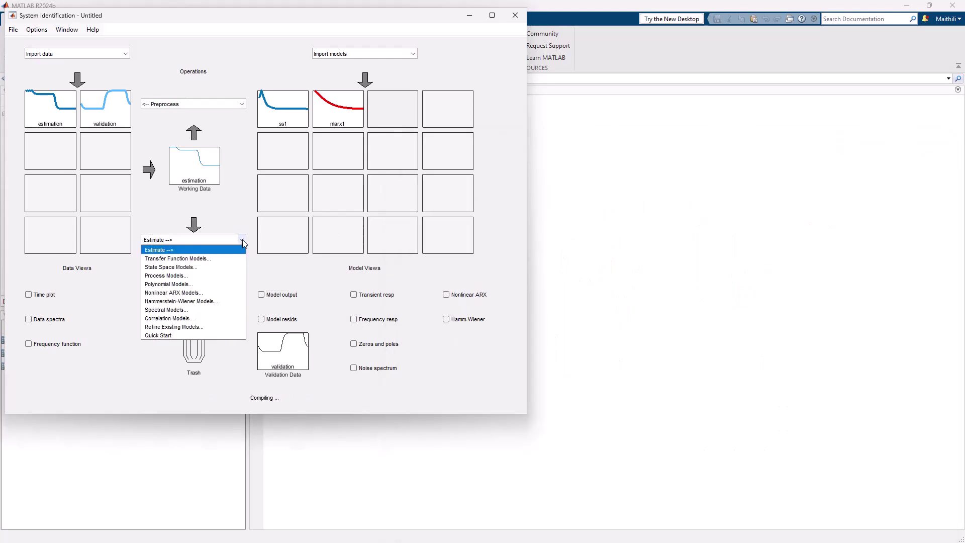
{"action": "left_click", "coordinate": [180, 293]}
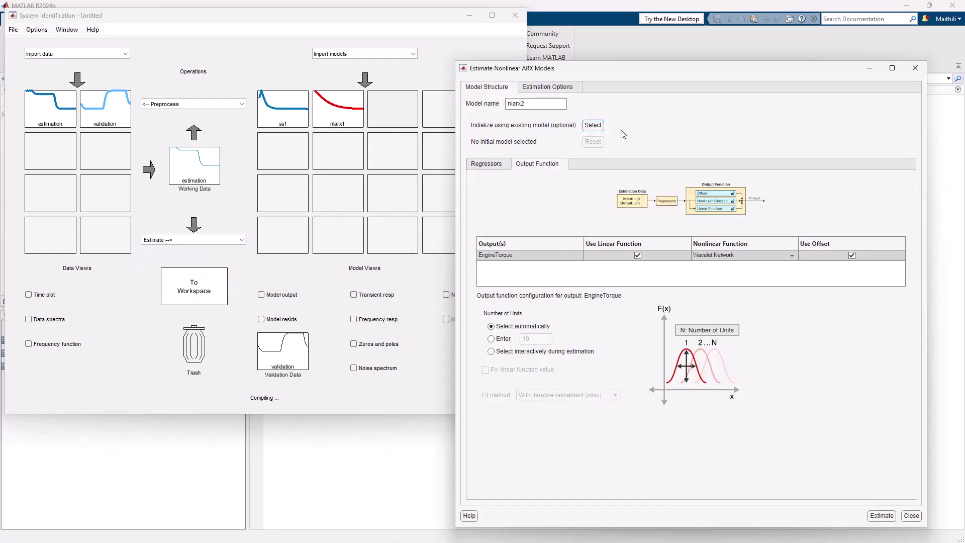
{"action": "left_click", "coordinate": [594, 126]}
{"action": "left_click", "coordinate": [366, 226]}
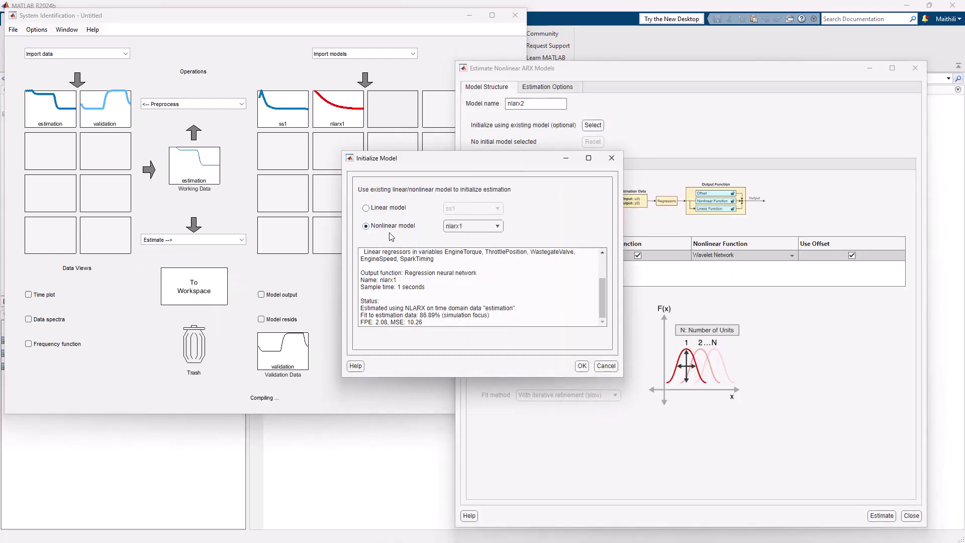
{"action": "left_click_drag", "start_coordinate": [604, 295], "coordinate": [604, 257]}
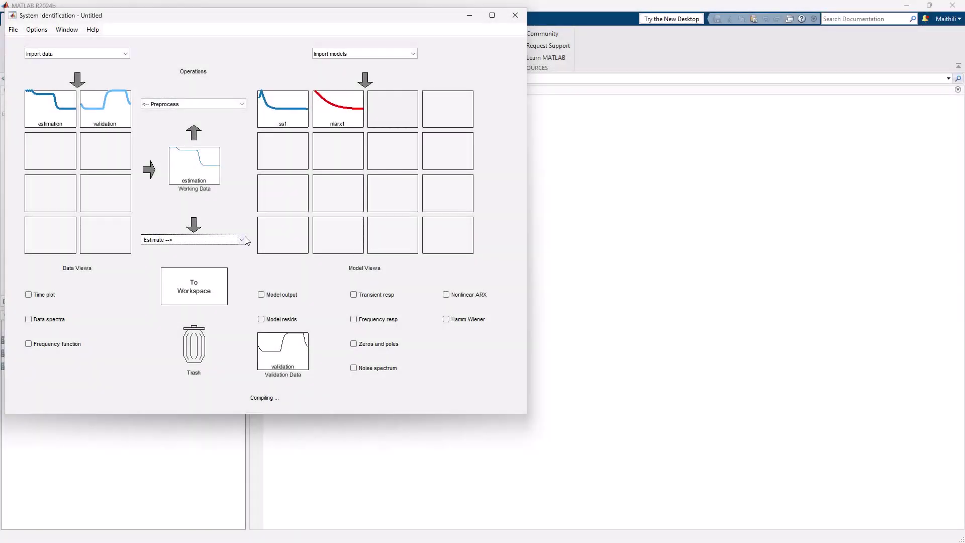
{"action": "left_click", "coordinate": [243, 238]}
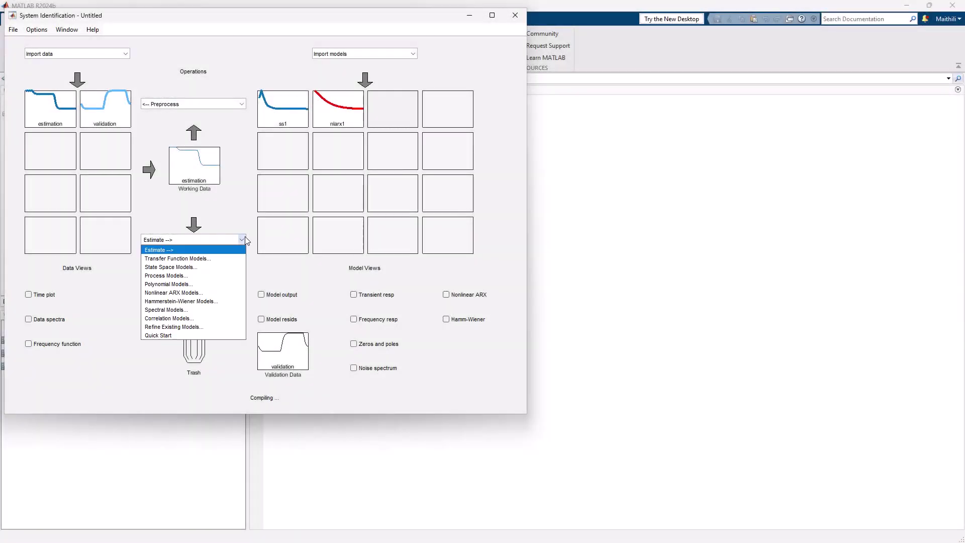
{"action": "left_click", "coordinate": [204, 302]}
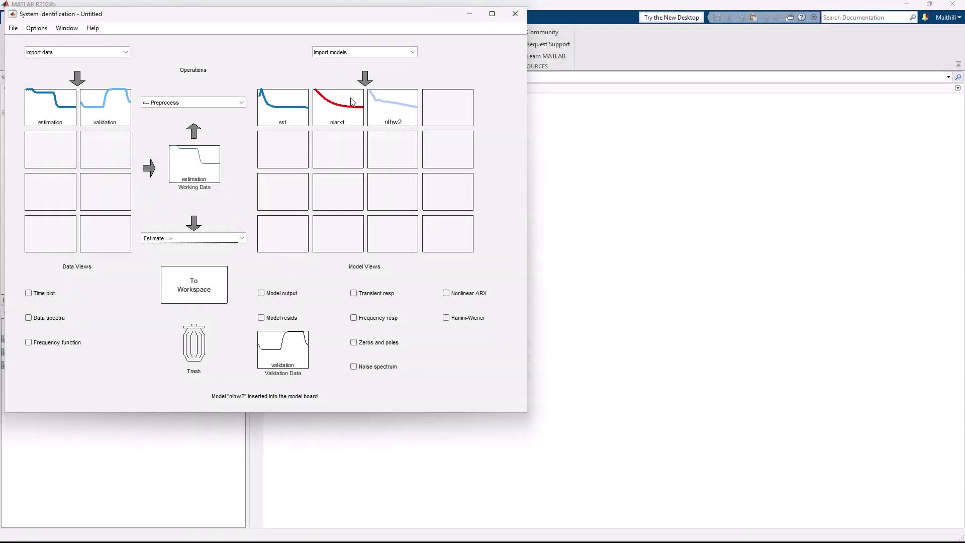
Step: Export nlarx1 to the MATLAB workspace as a 1x4 idnlarx variable via To Workspace
{"action": "left_click_drag", "start_coordinate": [352, 103], "coordinate": [195, 279]}
{"action": "left_click_drag", "start_coordinate": [195, 279], "coordinate": [195, 280]}
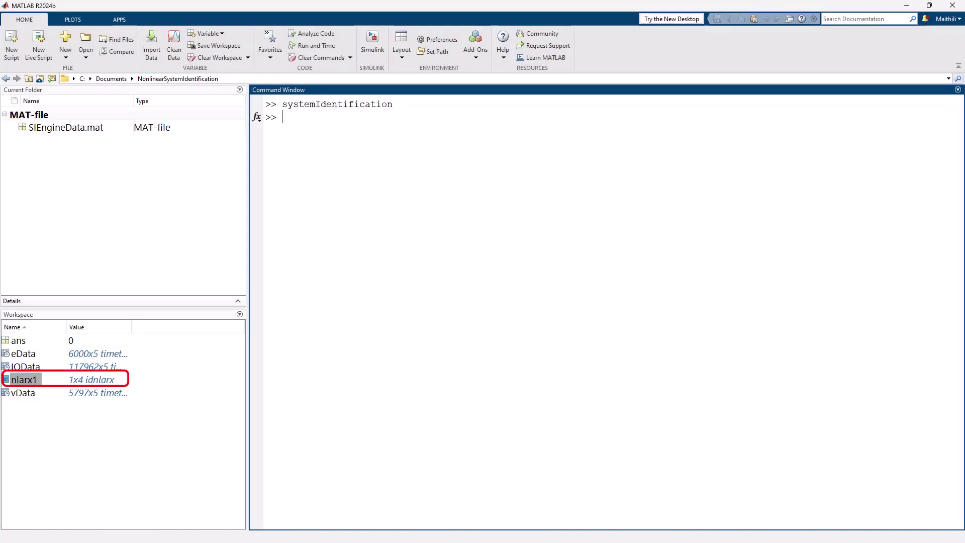